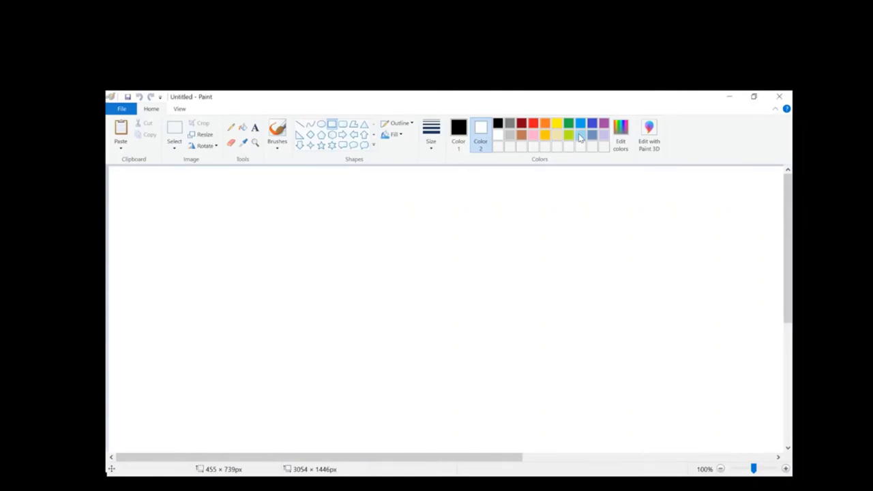
Draw the first plot's L-shaped axes with a black pencil and handwrite both axis labels.
left_click(497, 124)
left_click(230, 127)
mouse_move(155, 185)
left_mouse_down()
mouse_move(147, 315)
mouse_move(184, 335)
mouse_move(329, 341)
left_mouse_up()
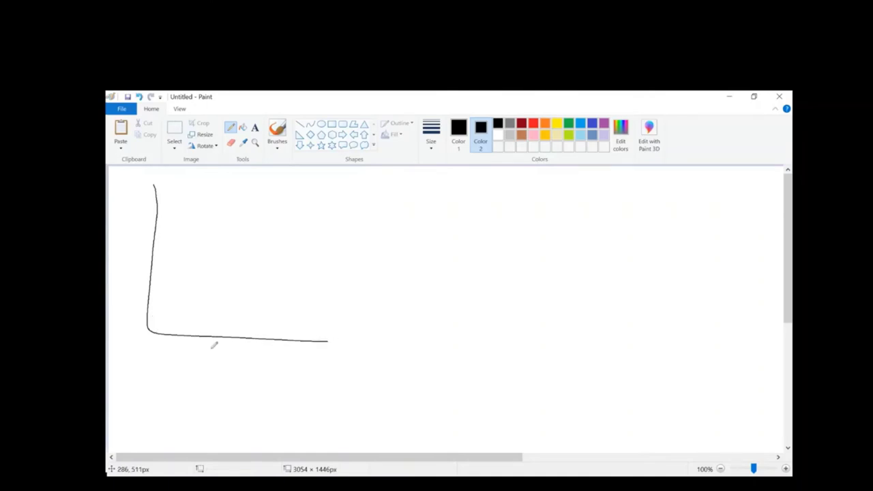
mouse_move(219, 357)
left_mouse_down()
mouse_move(204, 371)
mouse_move(230, 369)
left_mouse_up()
mouse_move(234, 355)
left_mouse_down()
mouse_move(261, 368)
mouse_move(277, 361)
mouse_move(283, 379)
left_mouse_up()
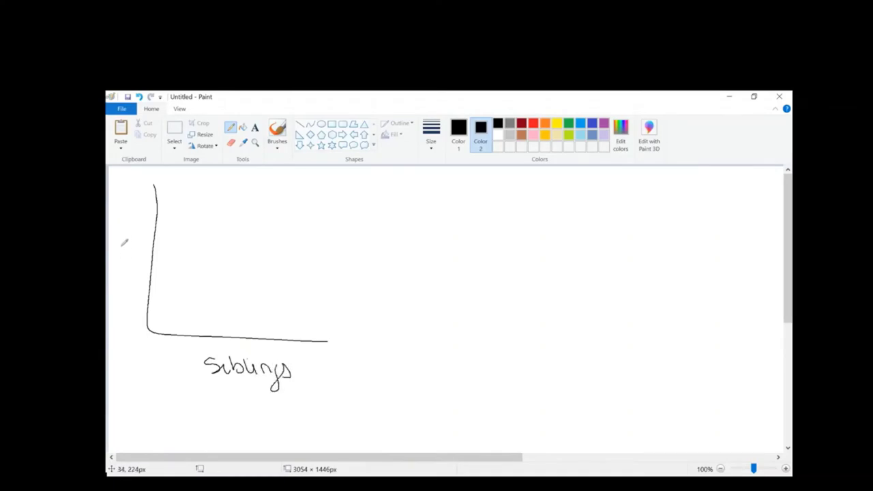
left_click_drag(118, 240, 147, 235)
Dot thirteen scattered data points inside the first plot's axes.
left_click(307, 187)
left_click(321, 226)
left_click(330, 264)
left_click(280, 271)
left_click(179, 307)
left_click(172, 282)
left_click(181, 247)
left_click(221, 223)
left_click(291, 217)
left_click(256, 237)
left_click(217, 254)
left_click(266, 204)
left_click(277, 194)
Add more dash and dot marks, then enclose the scatter in an oval with a diagonal trend line.
left_click_drag(287, 245, 307, 240)
left_click_drag(279, 274, 289, 271)
left_click(332, 240)
left_click_drag(247, 298, 260, 290)
left_click(184, 277)
mouse_move(204, 311)
left_mouse_down()
mouse_move(216, 310)
mouse_move(227, 288)
left_mouse_up()
left_click(200, 237)
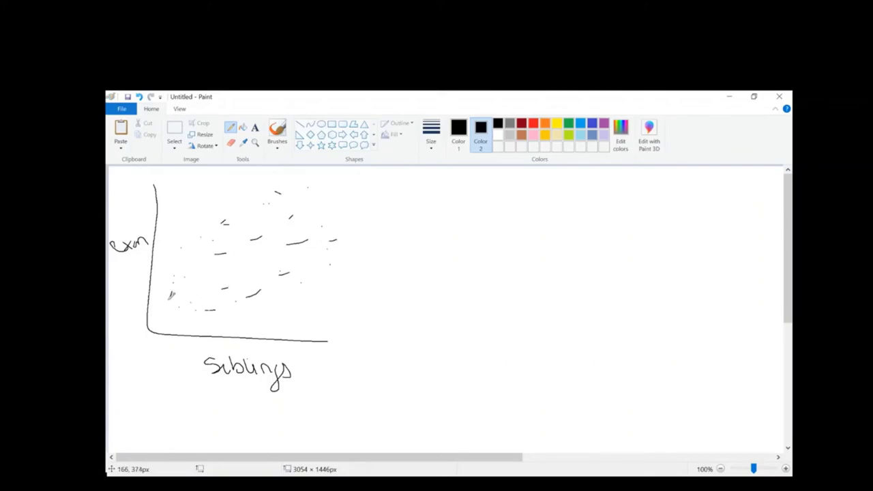
left_click_drag(170, 290, 171, 297)
mouse_move(189, 262)
left_mouse_down()
mouse_move(181, 262)
mouse_move(192, 233)
left_mouse_up()
mouse_move(157, 255)
left_mouse_down()
mouse_move(238, 197)
mouse_move(302, 182)
mouse_move(337, 200)
mouse_move(349, 239)
mouse_move(321, 281)
mouse_move(264, 309)
mouse_move(164, 325)
mouse_move(144, 295)
mouse_move(156, 254)
left_mouse_up()
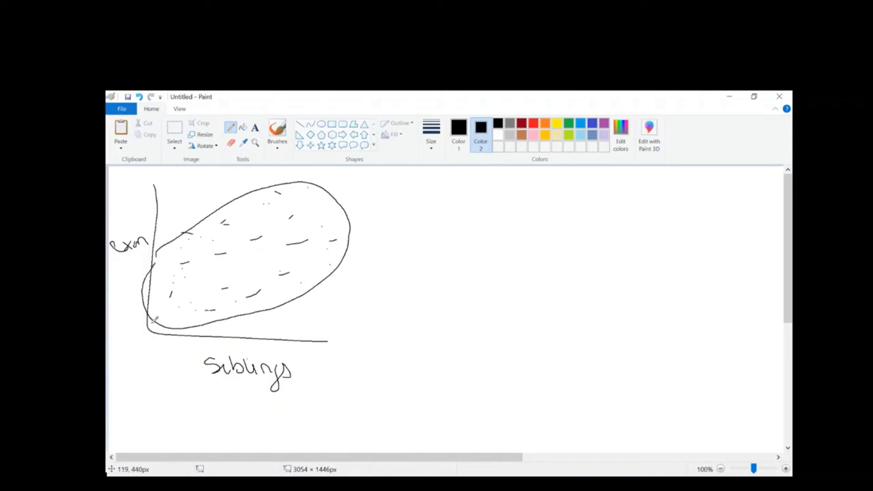
left_click_drag(158, 294, 339, 223)
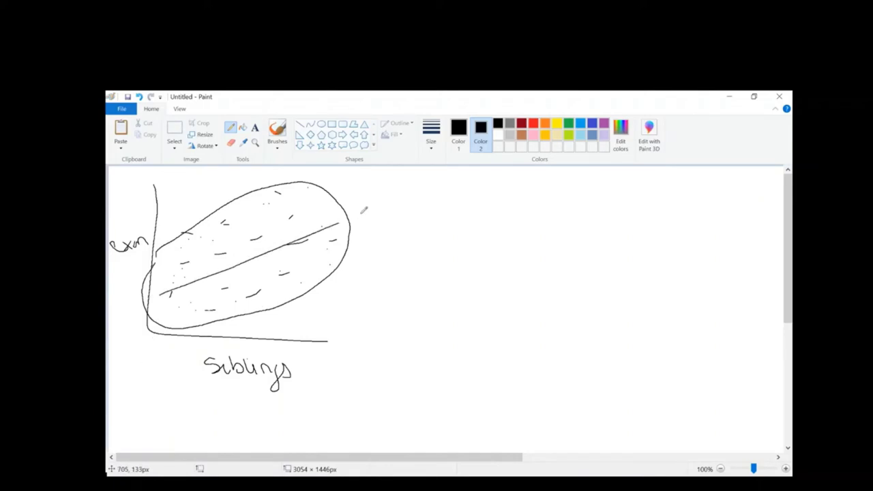
Split the oval with two vertical lines and add tick marks along its edges.
left_click_drag(251, 192, 255, 311)
left_click_drag(203, 220, 199, 314)
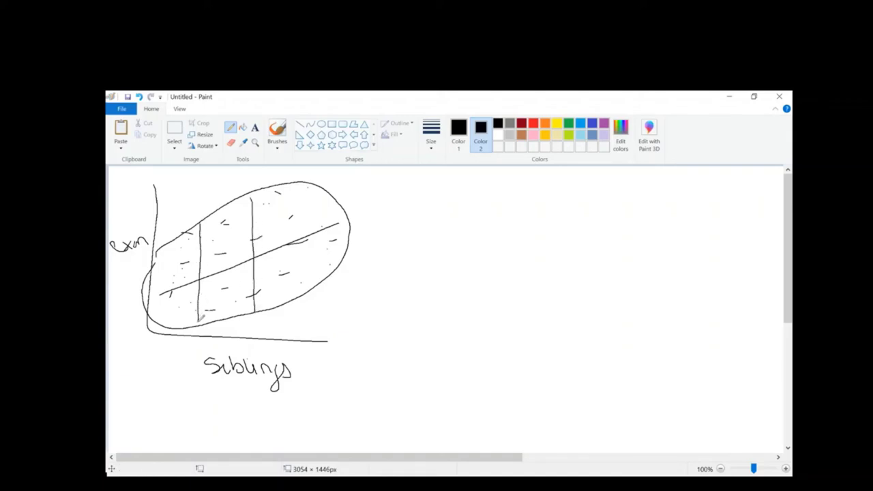
mouse_move(265, 195)
left_mouse_down()
mouse_move(223, 196)
mouse_move(266, 194)
left_mouse_up()
mouse_move(249, 309)
left_mouse_down()
mouse_move(230, 311)
mouse_move(268, 310)
left_mouse_up()
left_click_drag(326, 180, 299, 182)
left_click_drag(329, 286, 295, 286)
left_click_drag(189, 234, 158, 243)
left_click_drag(191, 327, 152, 331)
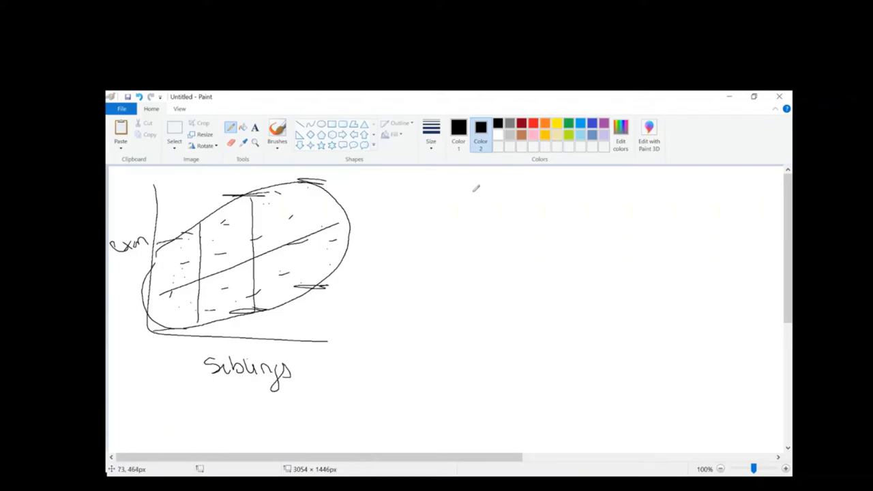
Write 'low correl' and 'high error' to the right of the oval.
left_click_drag(336, 326, 384, 298)
mouse_move(359, 341)
left_mouse_down()
mouse_move(354, 353)
mouse_move(399, 331)
mouse_move(417, 336)
left_mouse_up()
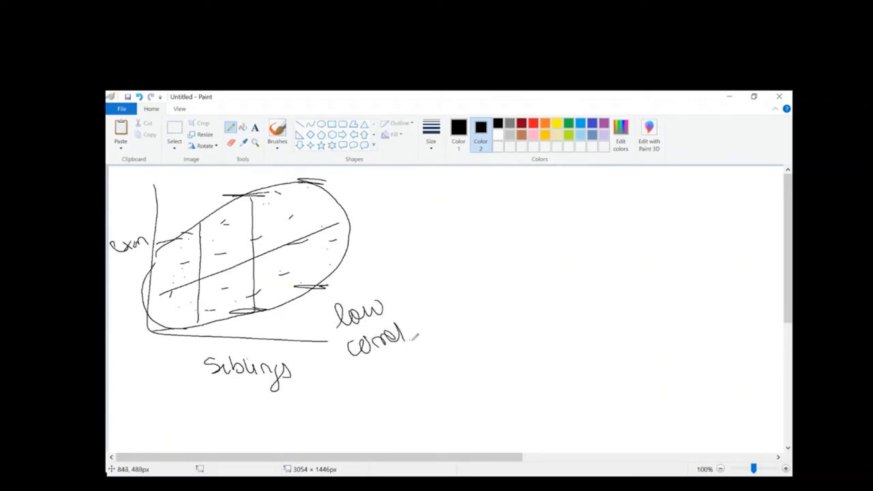
mouse_move(350, 376)
left_mouse_down()
mouse_move(367, 390)
mouse_move(376, 379)
mouse_move(388, 405)
mouse_move(387, 386)
mouse_move(411, 384)
left_mouse_up()
left_click_drag(377, 416, 434, 410)
Set red as the secondary colour, draw an upward arrow under the oval, then undo it.
left_click(534, 123)
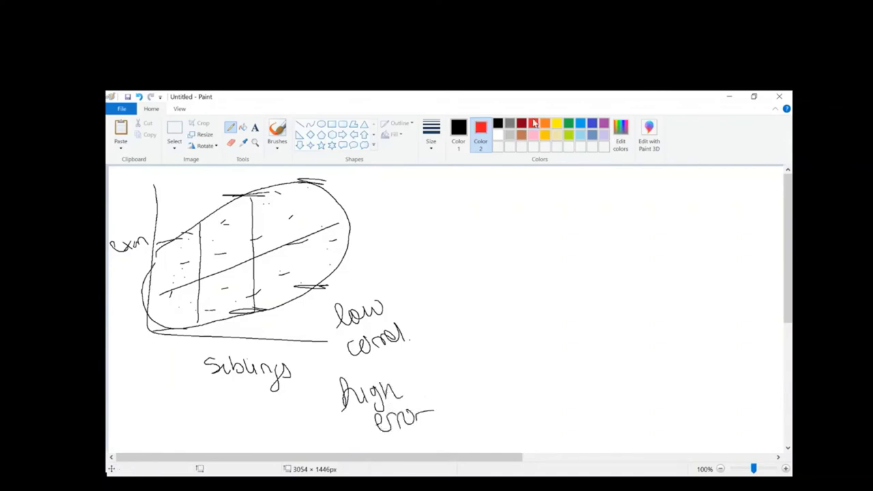
left_click_drag(292, 346, 294, 295)
key("ctrl+z")
left_click(459, 128)
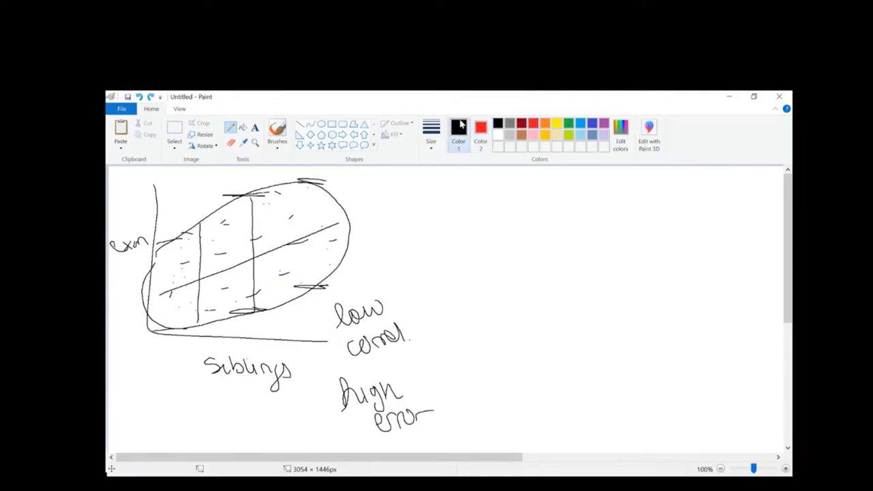
In red, mark an X on the first plot's horizontal axis and frame the oval with projection lines.
left_click(534, 123)
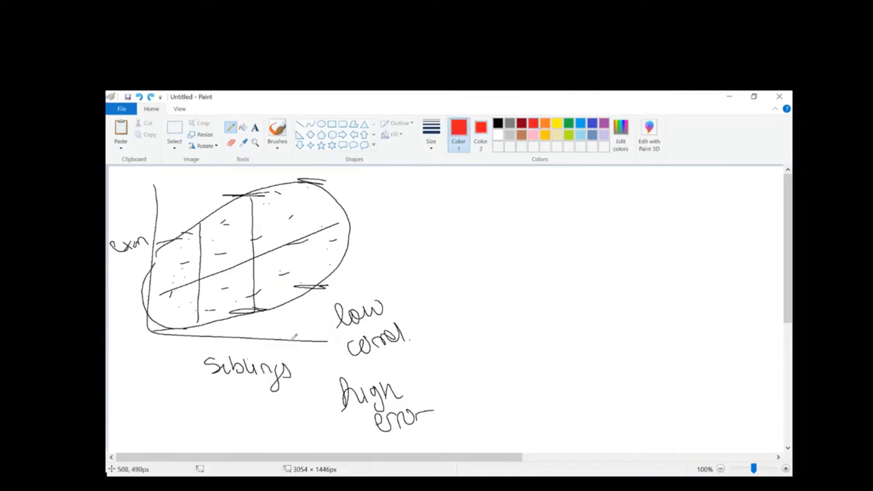
left_click_drag(289, 331, 299, 348)
left_click_drag(299, 331, 290, 350)
mouse_move(298, 304)
left_mouse_down()
mouse_move(287, 183)
mouse_move(278, 183)
mouse_move(287, 181)
mouse_move(147, 185)
left_mouse_up()
left_click_drag(290, 298, 140, 301)
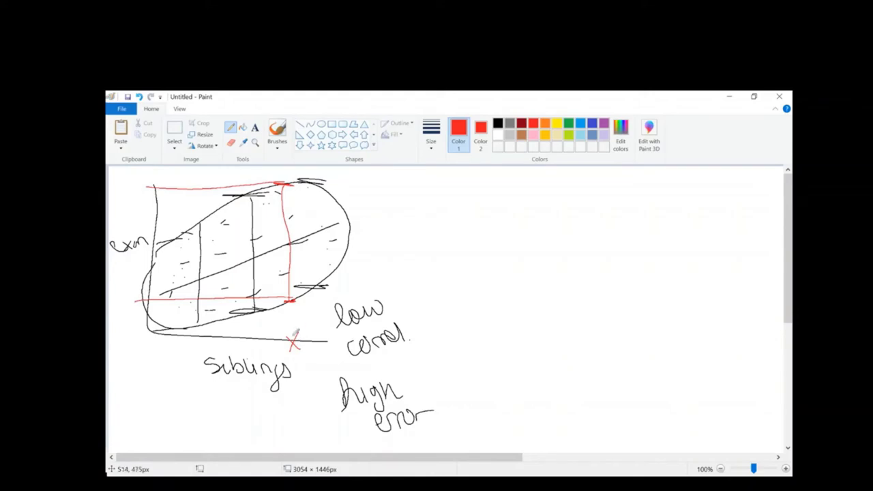
mouse_move(285, 179)
left_mouse_down()
mouse_move(151, 184)
mouse_move(140, 207)
mouse_move(196, 292)
mouse_move(289, 287)
left_mouse_up()
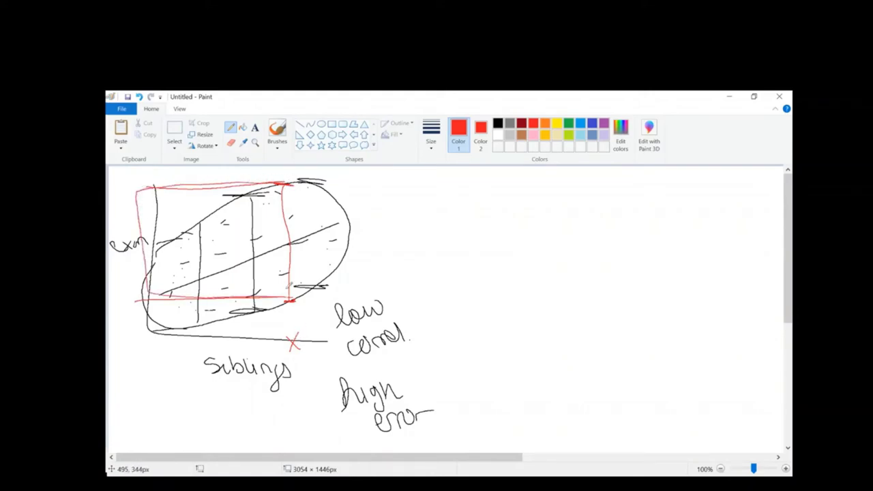
Draw black axes for a second plot on the right, labelled 'ex 2' and 'ex3'.
left_click(498, 124)
mouse_move(497, 184)
left_mouse_down()
mouse_move(506, 331)
mouse_move(717, 333)
left_mouse_up()
left_click_drag(575, 367, 604, 374)
mouse_move(605, 360)
left_mouse_down()
mouse_move(590, 374)
mouse_move(638, 371)
left_mouse_up()
mouse_move(451, 246)
left_mouse_down()
mouse_move(445, 256)
mouse_move(466, 255)
left_mouse_up()
mouse_move(465, 243)
left_mouse_down()
mouse_move(457, 256)
mouse_move(477, 247)
left_mouse_up()
Dot thirteen steeply rising points in the second plot and enclose them in a narrow oval.
left_click(519, 292)
left_click(521, 281)
left_click(539, 277)
left_click(554, 269)
left_click(617, 234)
left_click(631, 223)
left_click(653, 216)
left_click(653, 227)
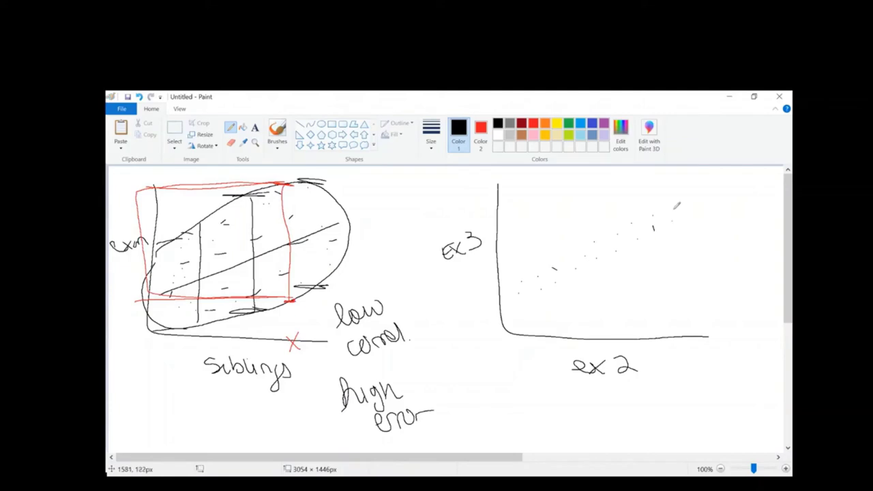
left_click(680, 210)
left_click(578, 255)
left_click(614, 248)
left_click(612, 235)
left_click(643, 230)
mouse_move(512, 284)
left_mouse_down()
mouse_move(612, 230)
mouse_move(722, 197)
mouse_move(614, 265)
mouse_move(506, 309)
mouse_move(500, 299)
left_mouse_up()
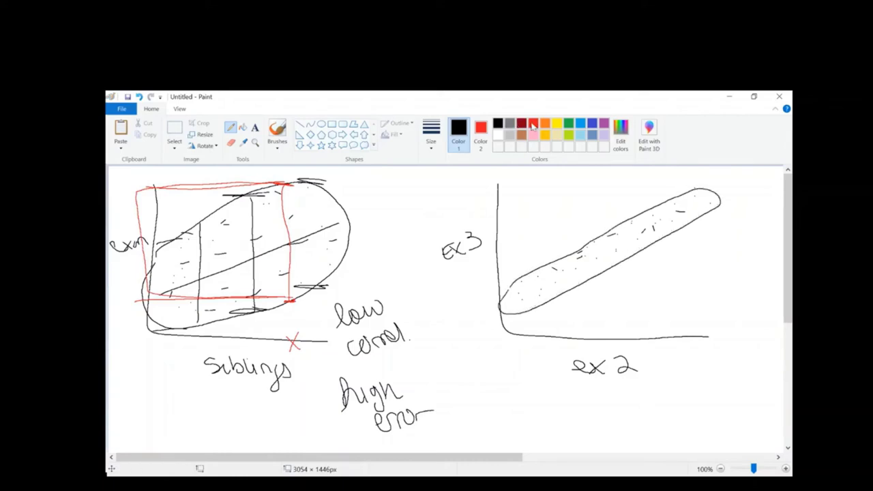
In red, mark an X and project the oval's edges to the vertical axis, circling the meeting points.
left_click(534, 128)
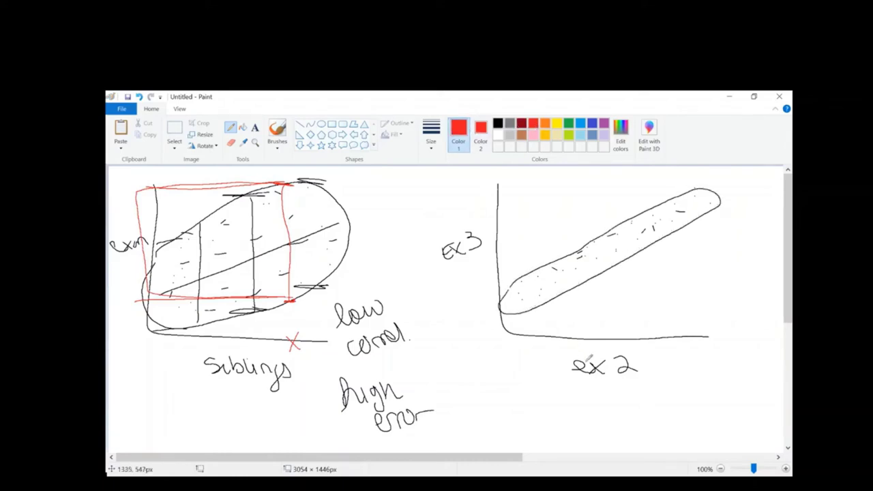
left_click_drag(646, 336, 655, 346)
mouse_move(656, 337)
left_mouse_down()
mouse_move(646, 346)
mouse_move(655, 240)
mouse_move(629, 211)
left_mouse_up()
left_click_drag(655, 242, 632, 241)
left_click_drag(639, 212, 495, 216)
mouse_move(653, 243)
left_mouse_down()
mouse_move(621, 240)
mouse_move(491, 248)
left_mouse_up()
left_click_drag(493, 211, 494, 213)
left_click_drag(498, 250, 492, 246)
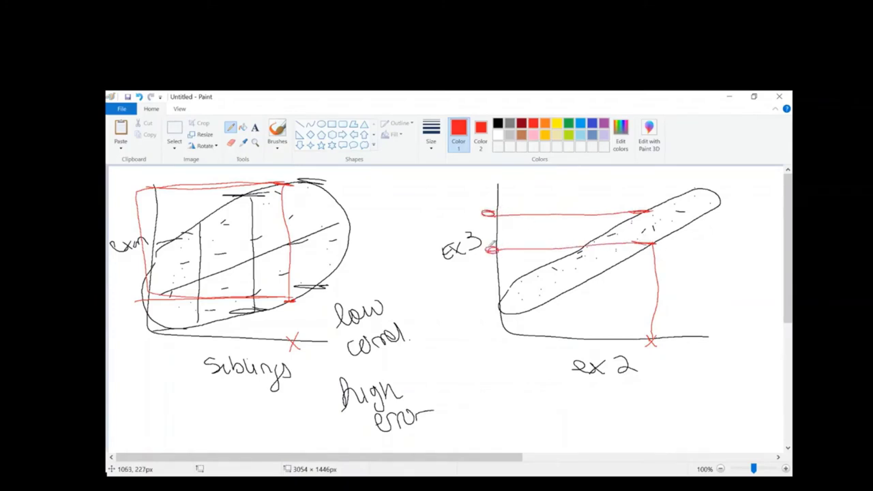
left_click_drag(651, 207, 643, 209)
Write 'high correl' in black beside the second plot's 'ex 2' label.
left_click(498, 122)
left_click_drag(680, 345, 678, 376)
left_click_drag(680, 365, 704, 369)
left_click_drag(707, 353, 710, 378)
mouse_move(722, 334)
left_mouse_down()
mouse_move(732, 359)
mouse_move(706, 396)
mouse_move(729, 370)
mouse_move(750, 367)
mouse_move(755, 377)
left_mouse_up()
Write 'low error' beneath it and circle the 'ex3' axis label.
mouse_move(668, 430)
left_mouse_down()
mouse_move(695, 429)
mouse_move(713, 404)
left_mouse_up()
left_click_drag(710, 438, 763, 403)
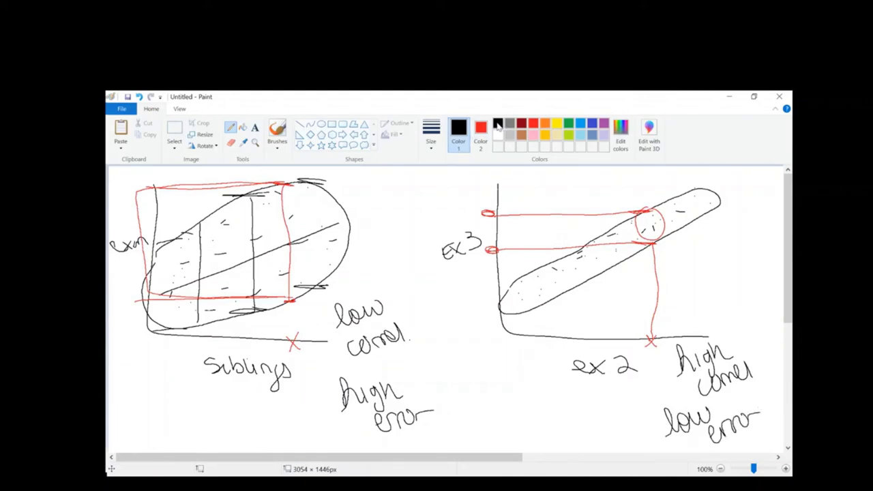
mouse_move(434, 243)
left_mouse_down()
mouse_move(437, 258)
mouse_move(443, 226)
left_mouse_up()
In green, re-circle 'ex3' and draw a bell curve with centre and side lines below the plots.
left_click(569, 123)
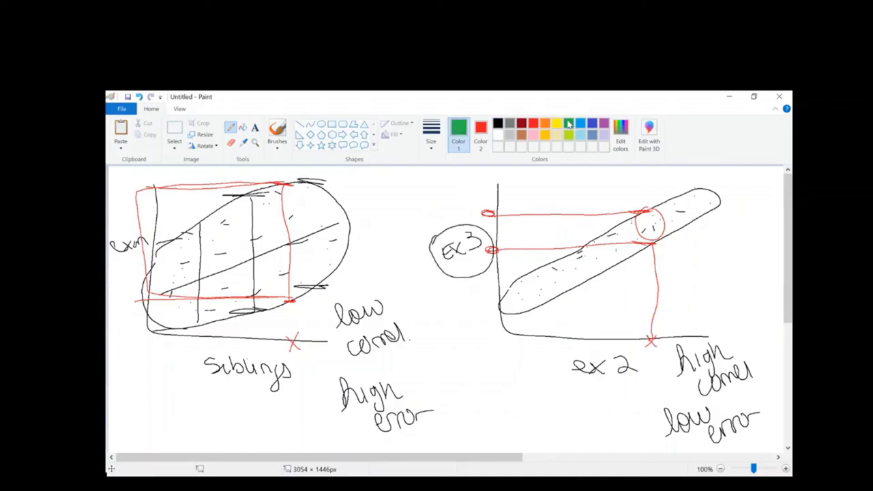
mouse_move(438, 237)
left_mouse_down()
mouse_move(472, 218)
mouse_move(434, 231)
left_mouse_up()
mouse_move(434, 407)
left_mouse_down()
mouse_move(486, 369)
mouse_move(587, 411)
mouse_move(451, 415)
left_mouse_up()
mouse_move(503, 345)
left_mouse_down()
mouse_move(512, 432)
mouse_move(523, 424)
left_mouse_up()
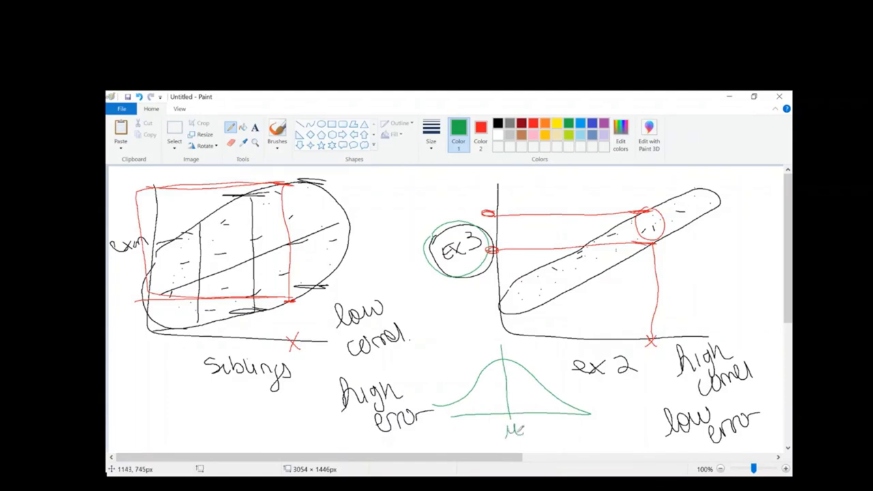
left_click_drag(533, 367, 539, 425)
mouse_move(483, 368)
left_mouse_down()
mouse_move(487, 418)
mouse_move(526, 392)
mouse_move(513, 382)
mouse_move(530, 381)
mouse_move(498, 385)
left_mouse_up()
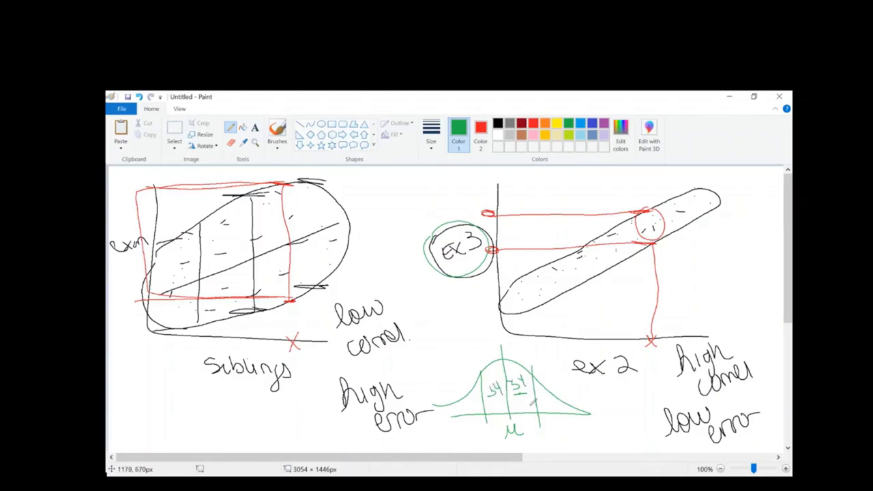
Write μ under the bell curve, then add a green curve and trace the lower projection line.
mouse_move(502, 423)
left_mouse_down()
mouse_move(536, 434)
mouse_move(524, 447)
left_mouse_up()
mouse_move(494, 412)
left_mouse_down()
mouse_move(539, 412)
mouse_move(490, 408)
left_mouse_up()
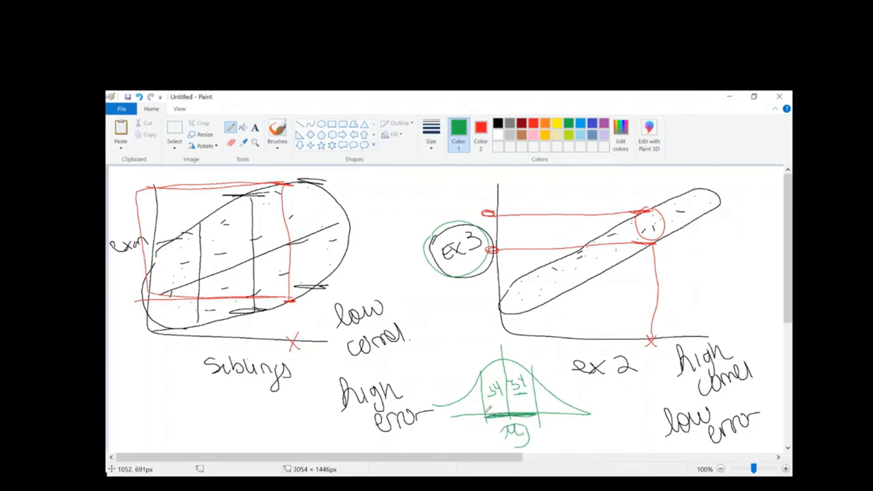
mouse_move(502, 180)
left_mouse_down()
mouse_move(574, 217)
mouse_move(587, 299)
mouse_move(510, 322)
left_mouse_up()
left_click_drag(648, 245, 485, 251)
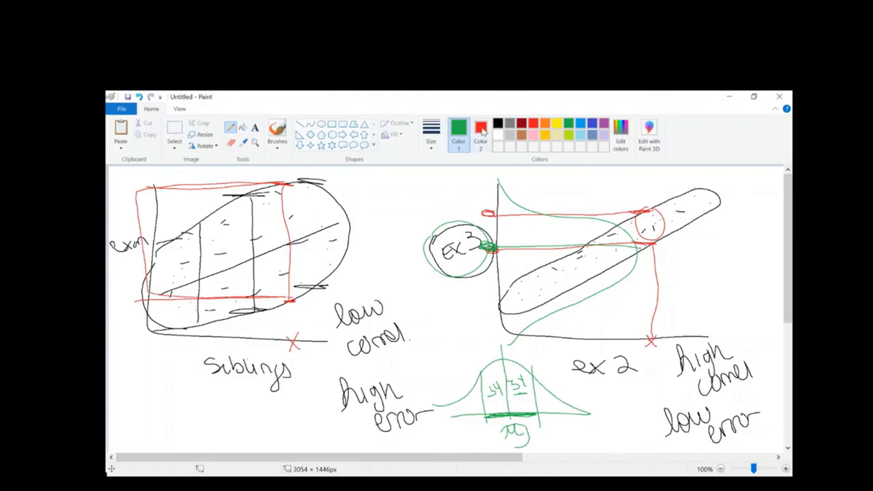
Circle the bell curve's centre, the upper projection line and 'high correl' in red.
mouse_move(497, 369)
left_mouse_down()
mouse_move(504, 412)
mouse_move(506, 352)
mouse_move(514, 357)
mouse_move(524, 419)
left_mouse_up()
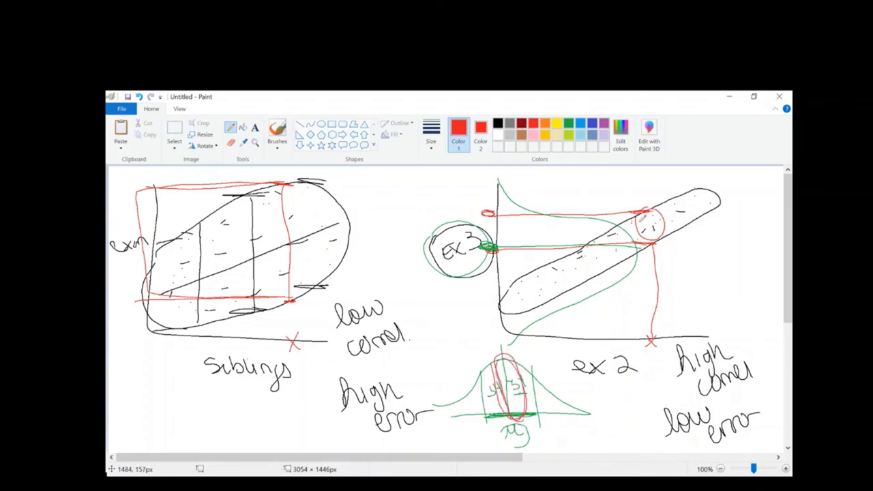
mouse_move(502, 210)
left_mouse_down()
mouse_move(512, 242)
mouse_move(559, 251)
mouse_move(519, 205)
left_mouse_up()
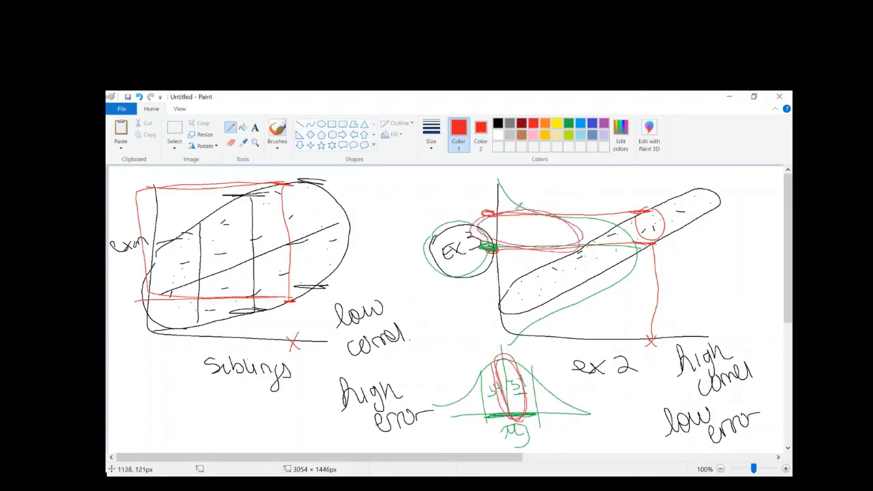
mouse_move(672, 344)
left_mouse_down()
mouse_move(766, 374)
mouse_move(666, 339)
left_mouse_up()
mouse_move(491, 386)
left_mouse_down()
mouse_move(503, 408)
mouse_move(500, 369)
mouse_move(490, 419)
mouse_move(479, 415)
mouse_move(542, 413)
left_mouse_up()
mouse_move(506, 356)
left_mouse_down()
mouse_move(505, 377)
mouse_move(529, 396)
mouse_move(506, 368)
mouse_move(504, 403)
left_mouse_up()
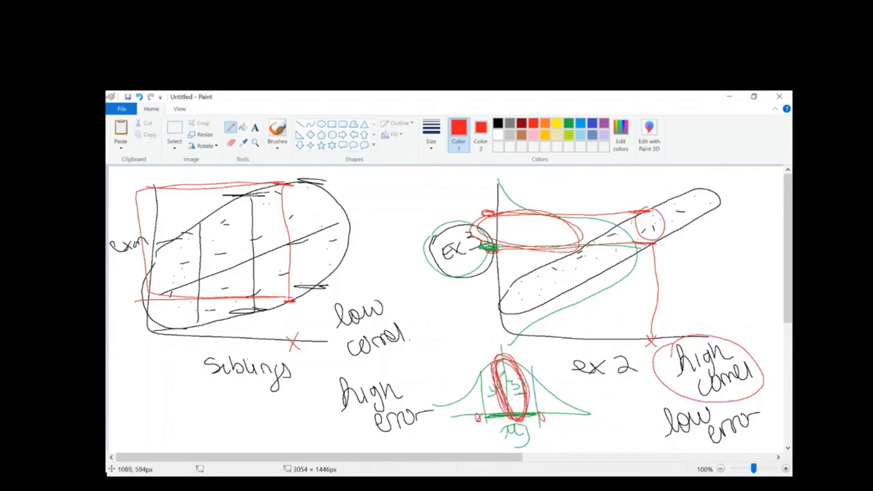
Sweep a green curve and horizontal green strokes across the first plot.
left_click(569, 123)
mouse_move(139, 176)
left_mouse_down()
mouse_move(155, 193)
mouse_move(243, 228)
mouse_move(281, 263)
mouse_move(152, 328)
left_mouse_up()
left_click_drag(290, 250, 155, 250)
left_click_drag(198, 213, 125, 216)
left_click_drag(197, 292, 124, 287)
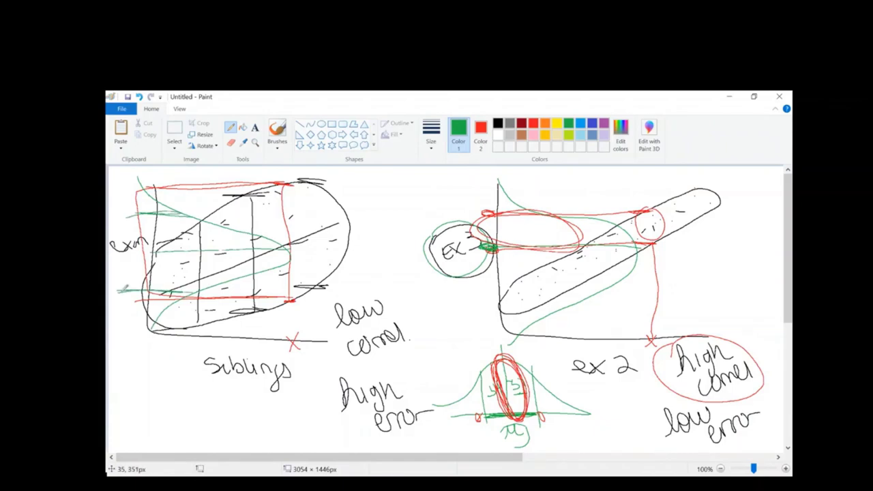